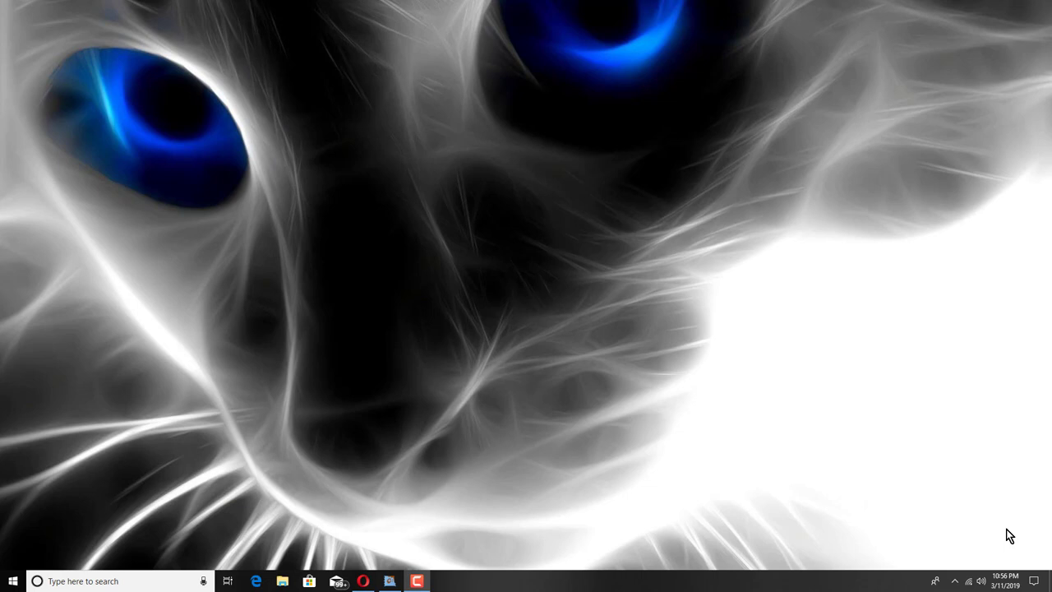
Connect SpeechChat to Google Drive with your Google account and allow access
left_click(362, 581)
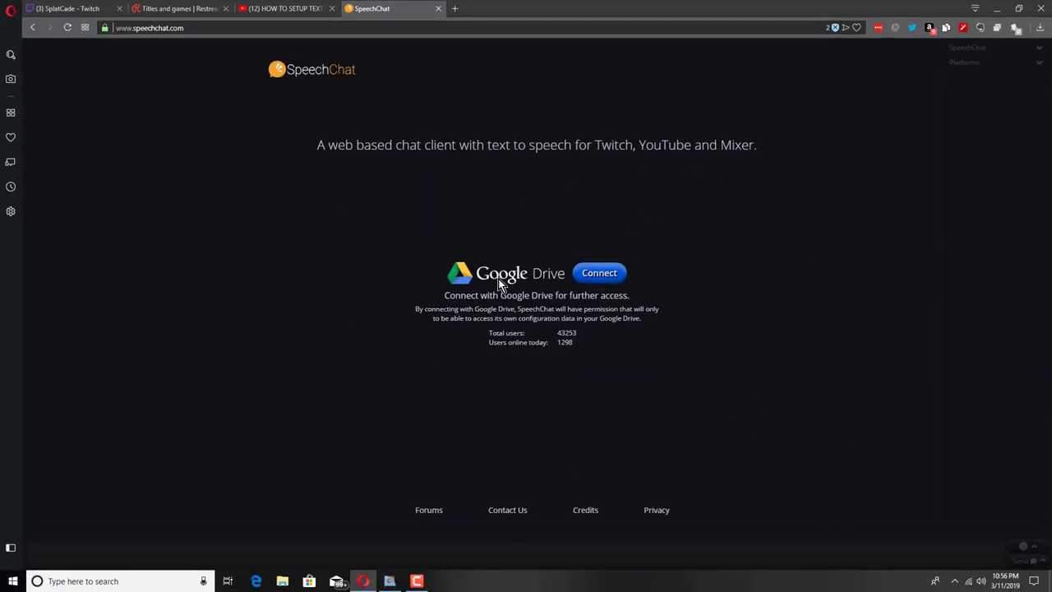
left_click(599, 276)
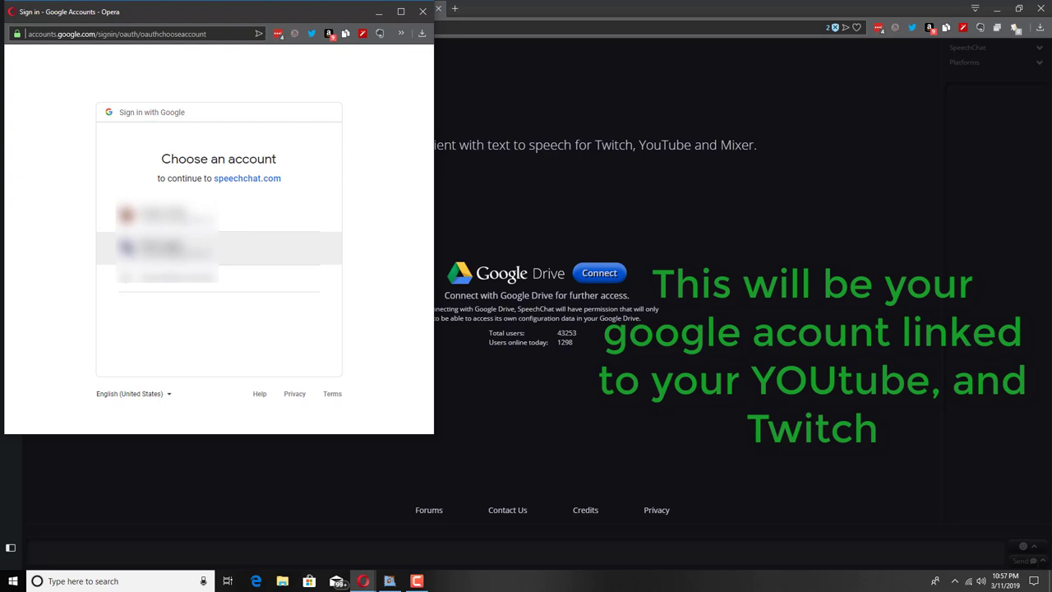
left_click(169, 249)
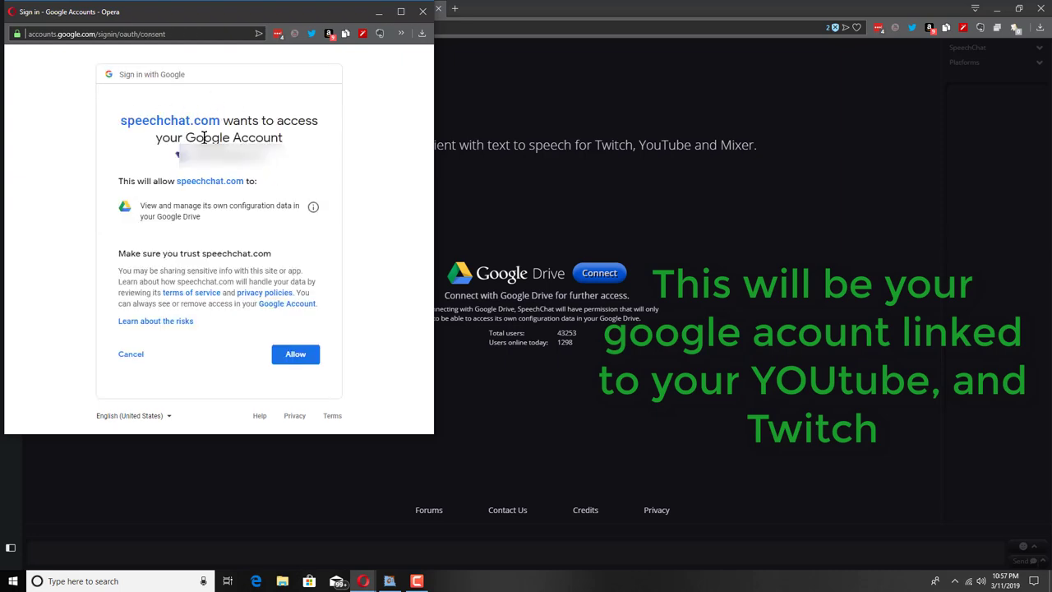
left_click(294, 354)
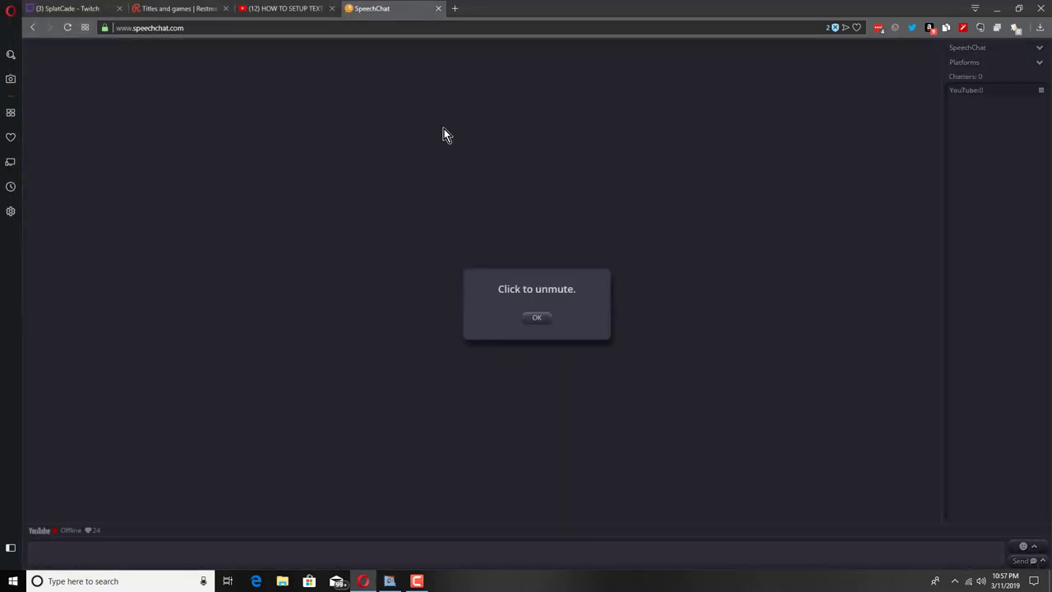
Unmute the client, collapse the YouTube:0 chatter list and open the SpeechChat menu
left_click(537, 319)
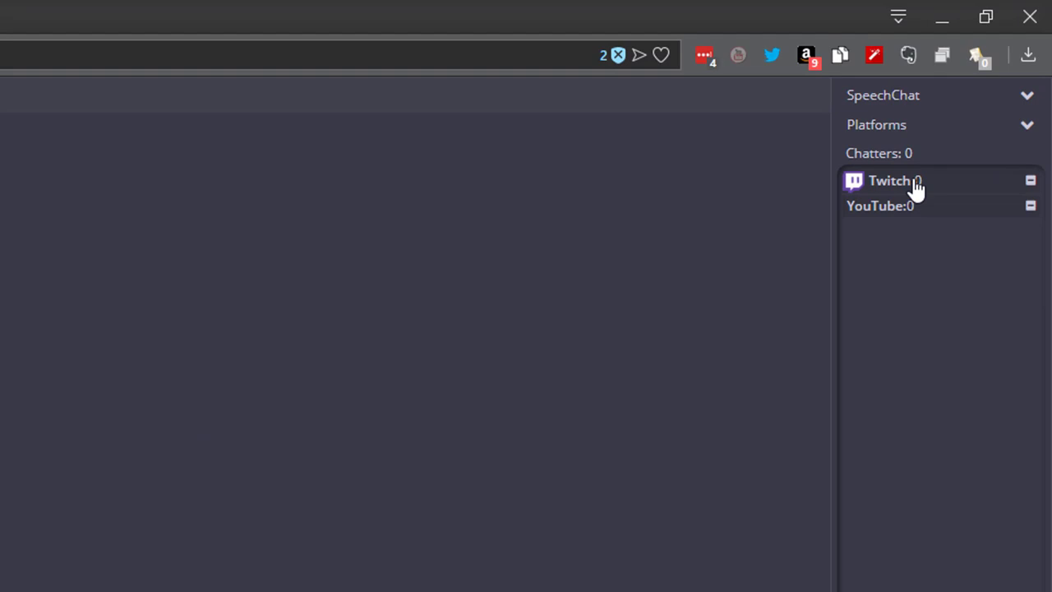
left_click(899, 212)
left_click(864, 97)
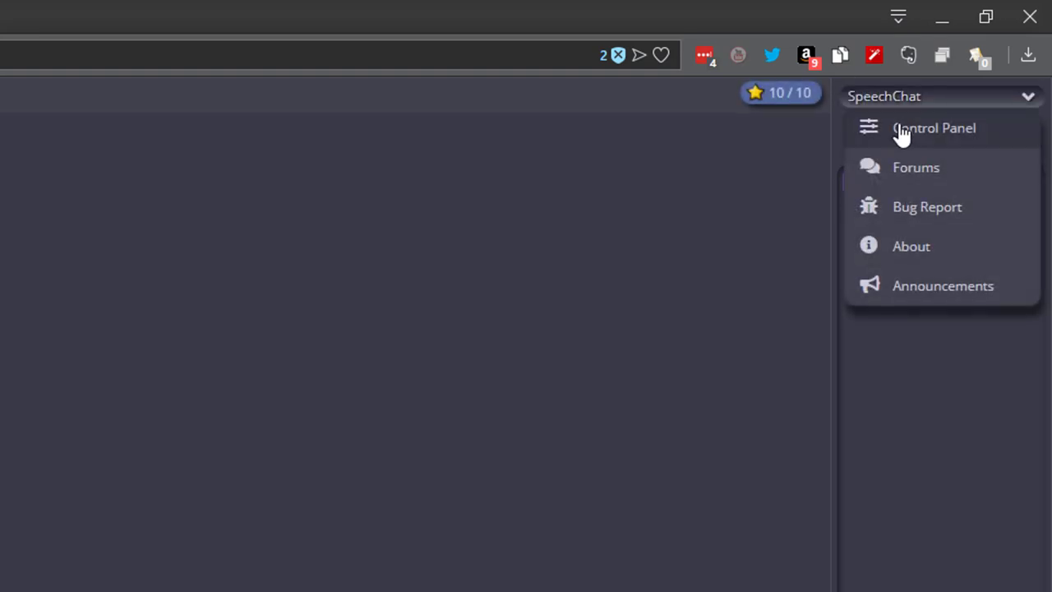
Review the Control Panel's General options, then view the Voice settings
left_click(902, 131)
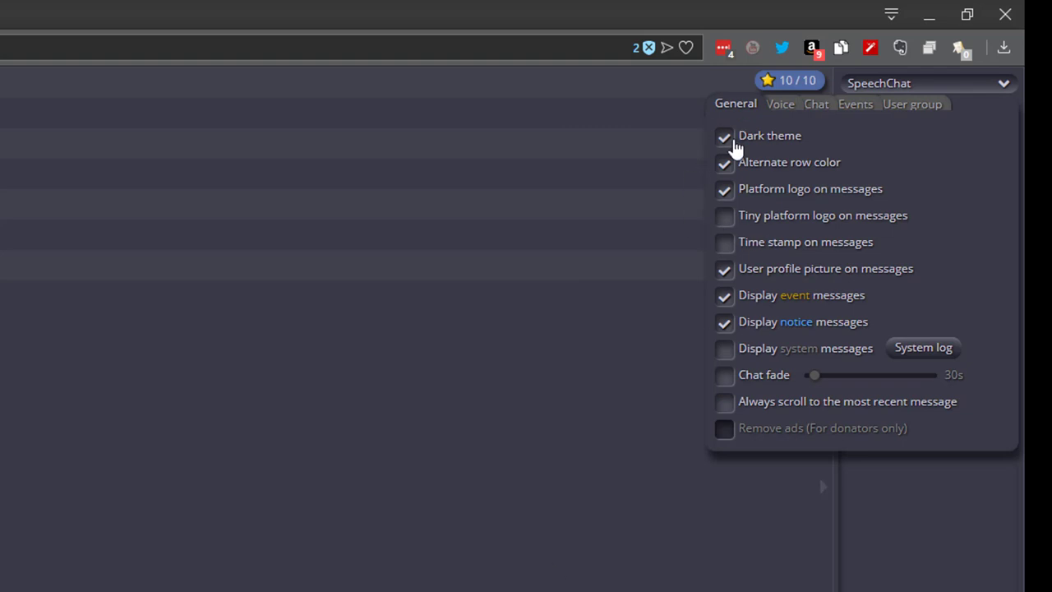
left_click(779, 106)
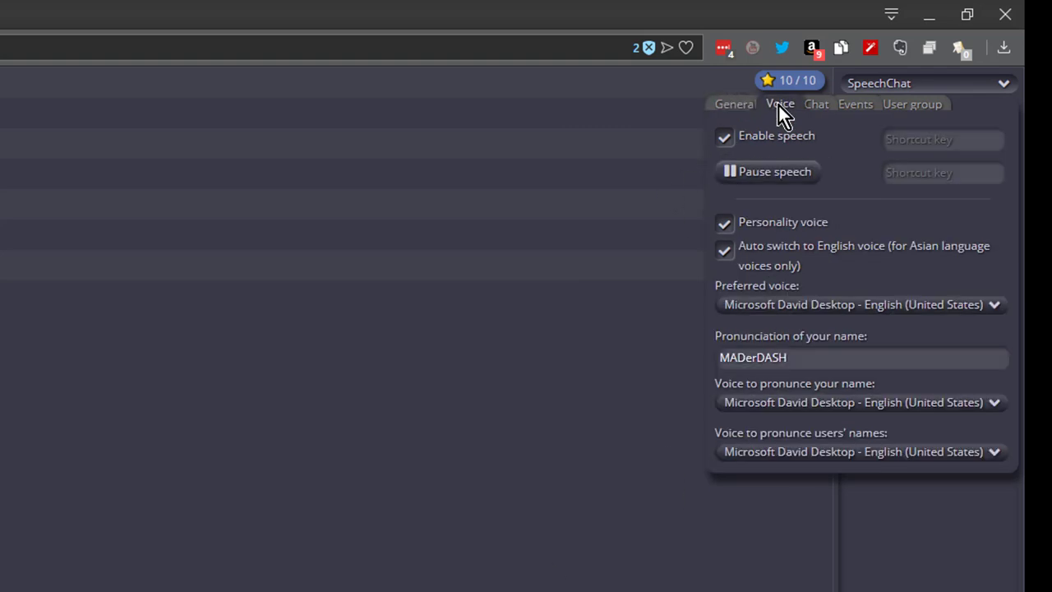
left_click(769, 311)
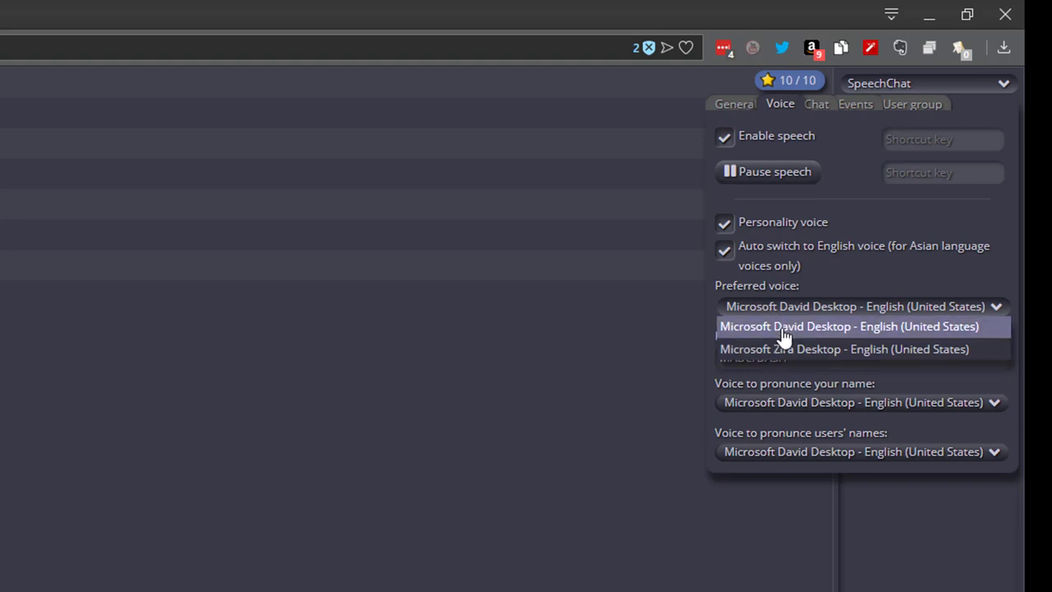
left_click(783, 329)
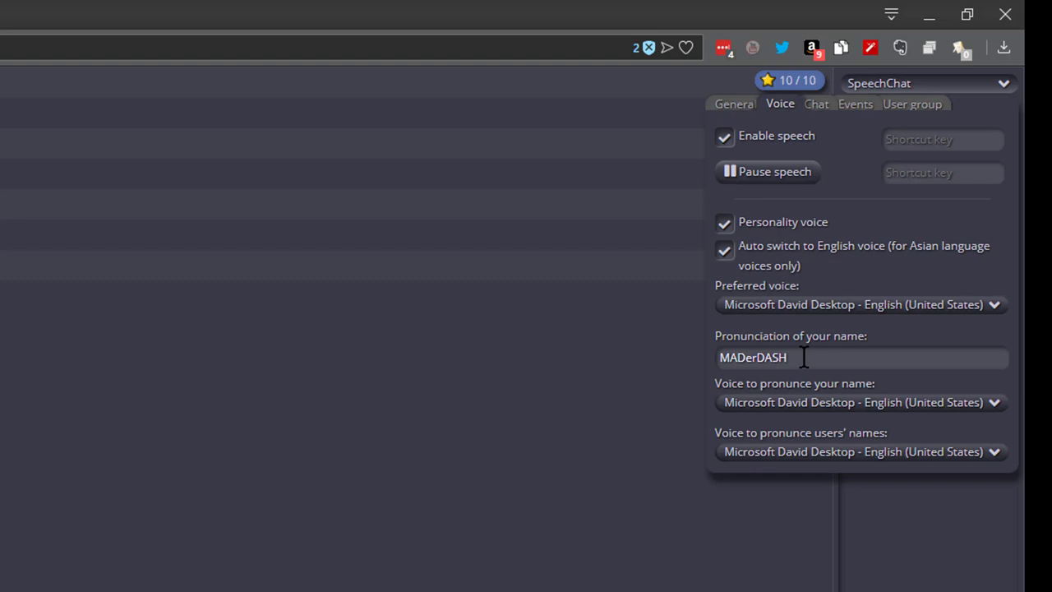
left_click_drag(803, 358, 729, 359)
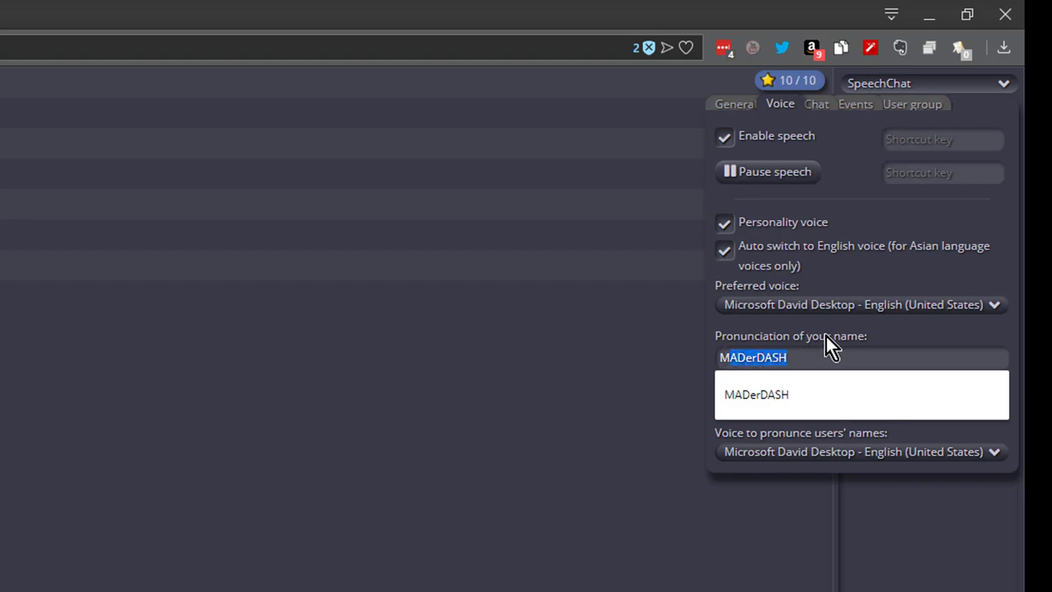
left_click(818, 358)
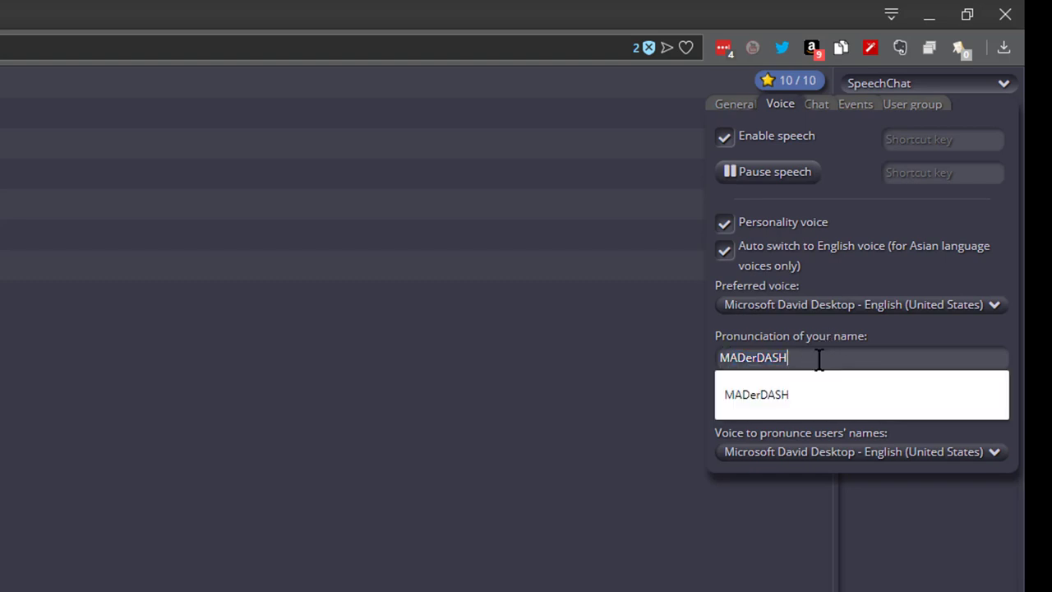
left_click(827, 326)
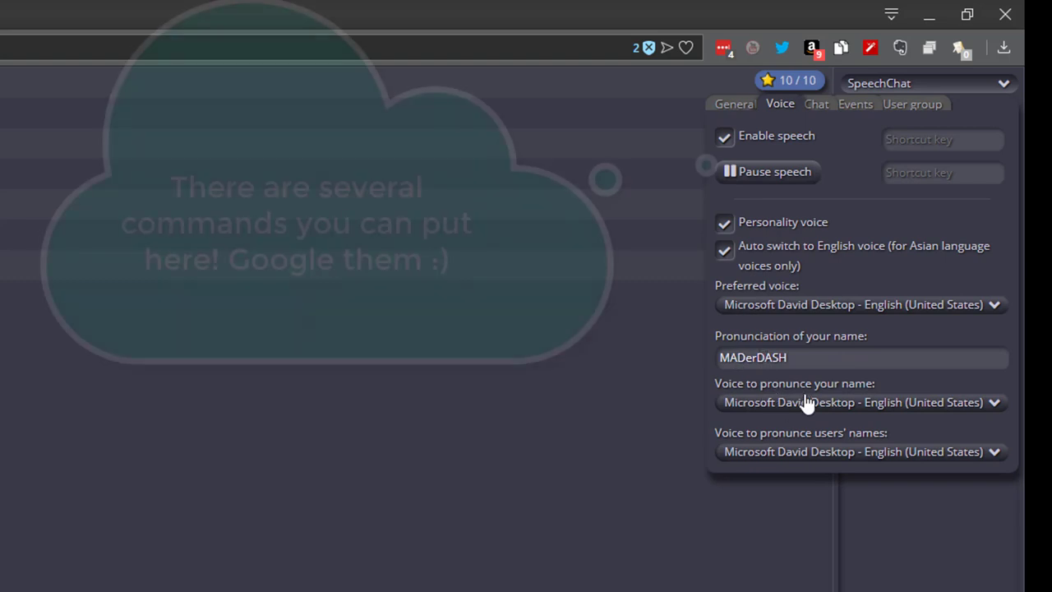
Browse the Chat message and filter options and switch off 'Muting message by keyword'
left_click(817, 104)
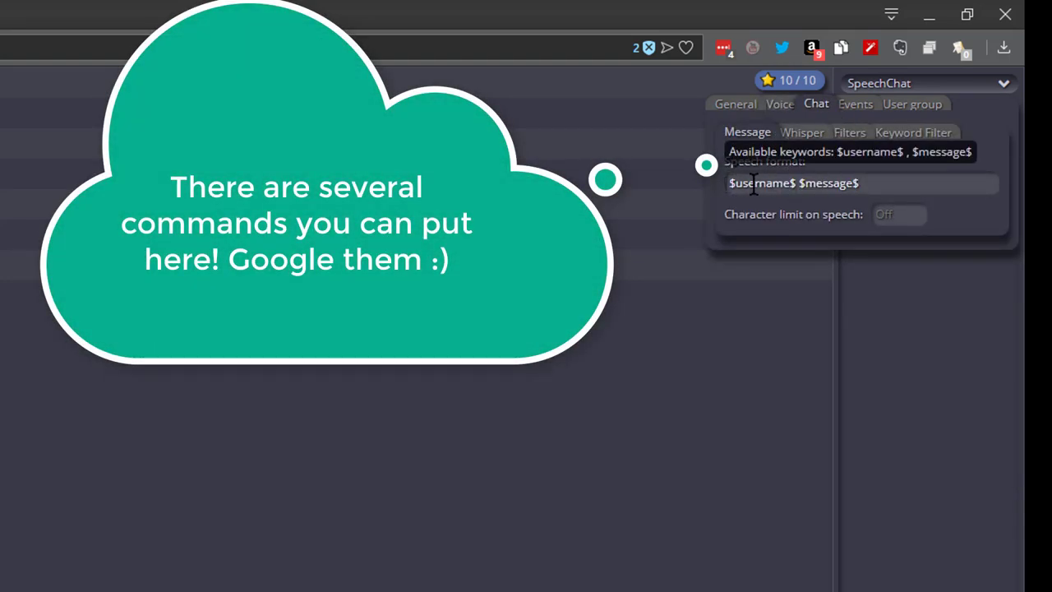
mouse_move(862, 182)
left_click_drag(796, 184, 708, 184)
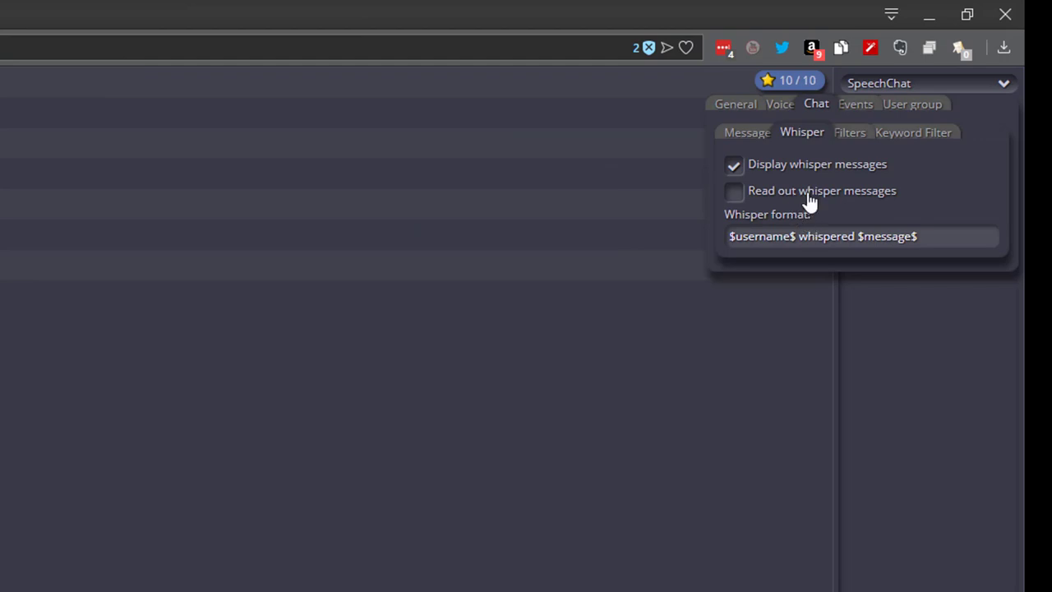
left_click(854, 136)
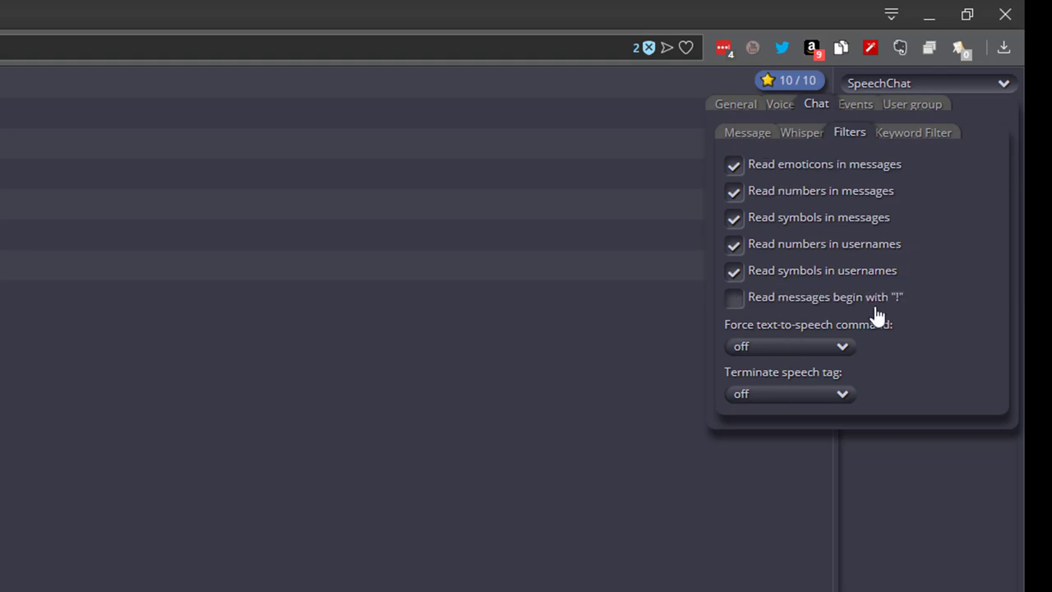
left_click(913, 132)
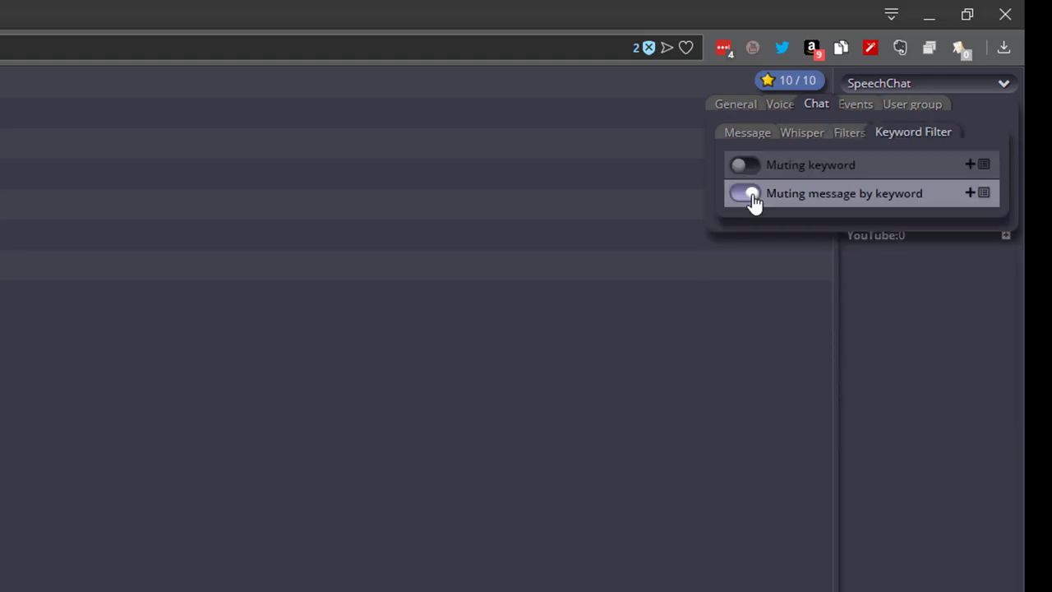
left_click(752, 195)
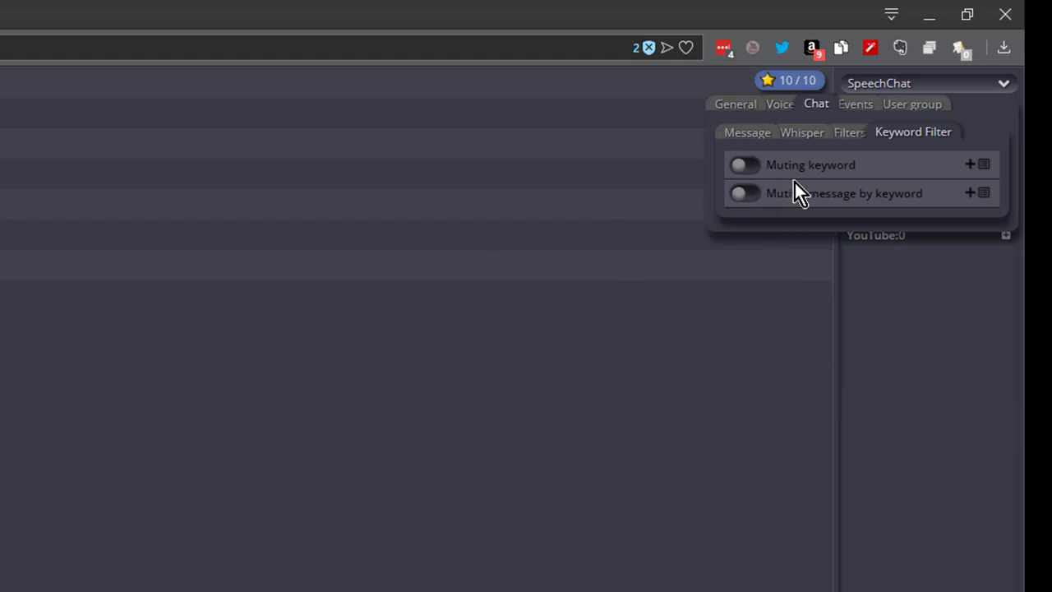
Have follower event messages posted to chat and read out aloud
left_click(856, 102)
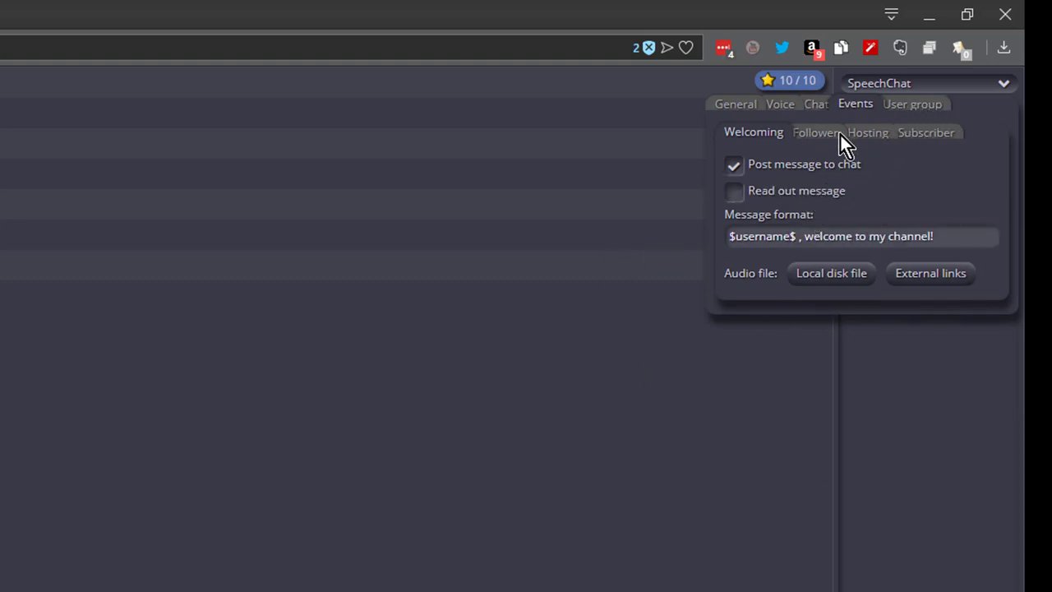
left_click(812, 134)
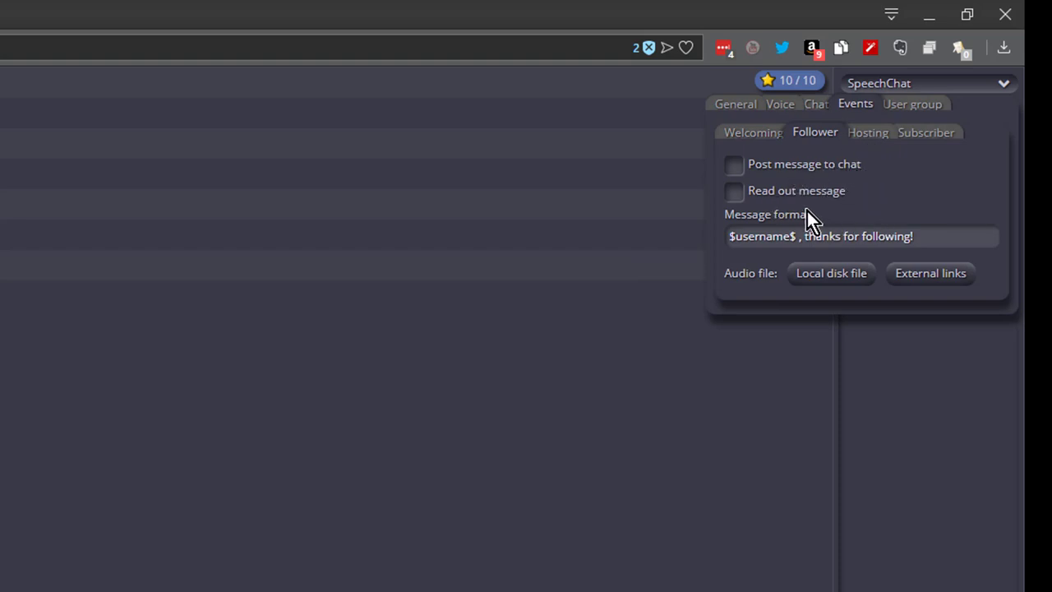
left_click(759, 168)
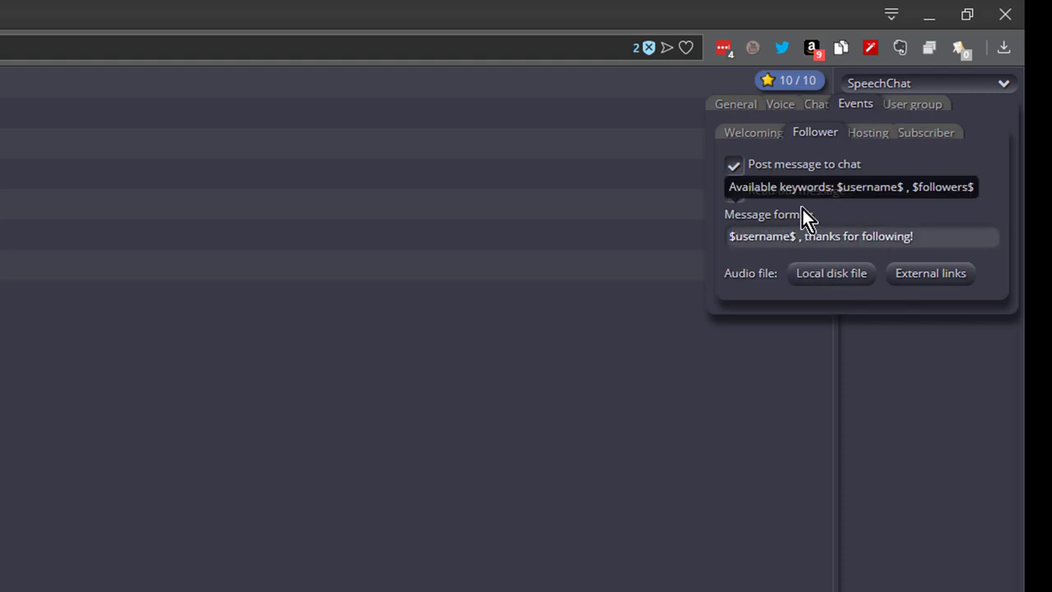
left_click(780, 200)
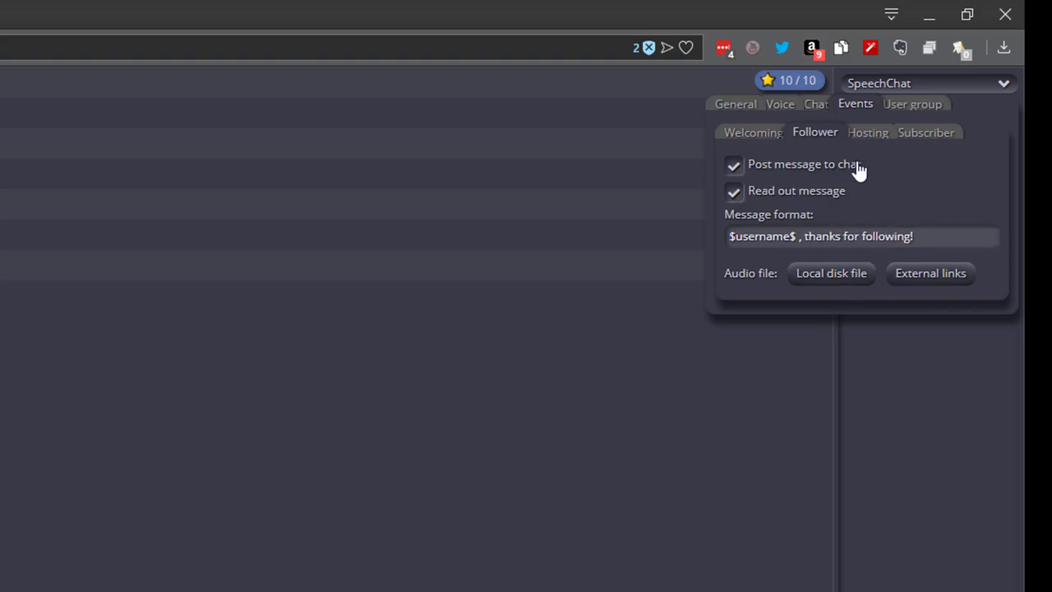
Enable posting to chat and reading aloud for hosting and subscriber events
left_click(869, 134)
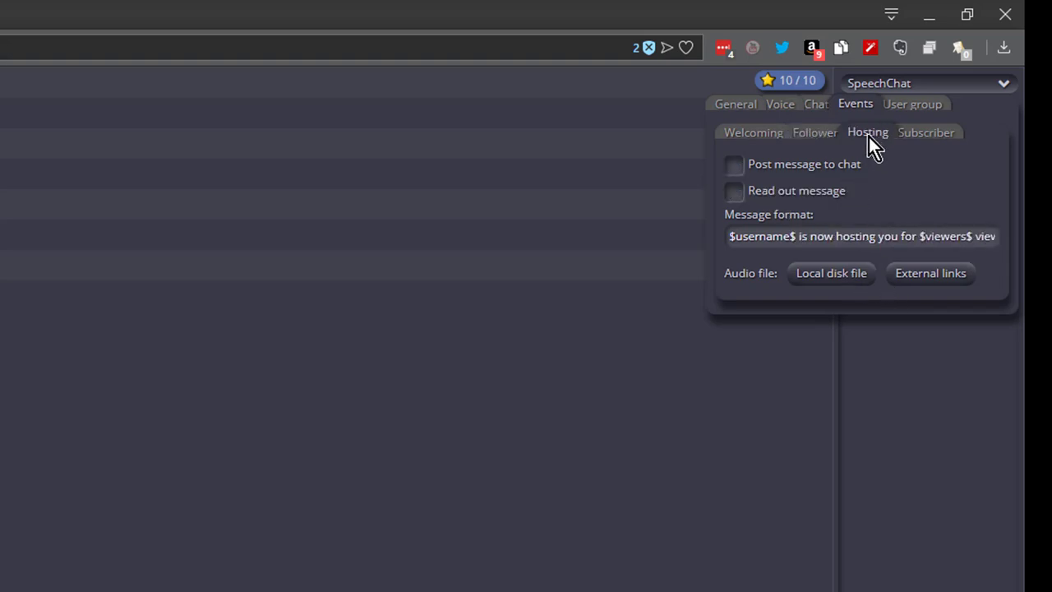
left_click(736, 168)
left_click(735, 194)
left_click(927, 133)
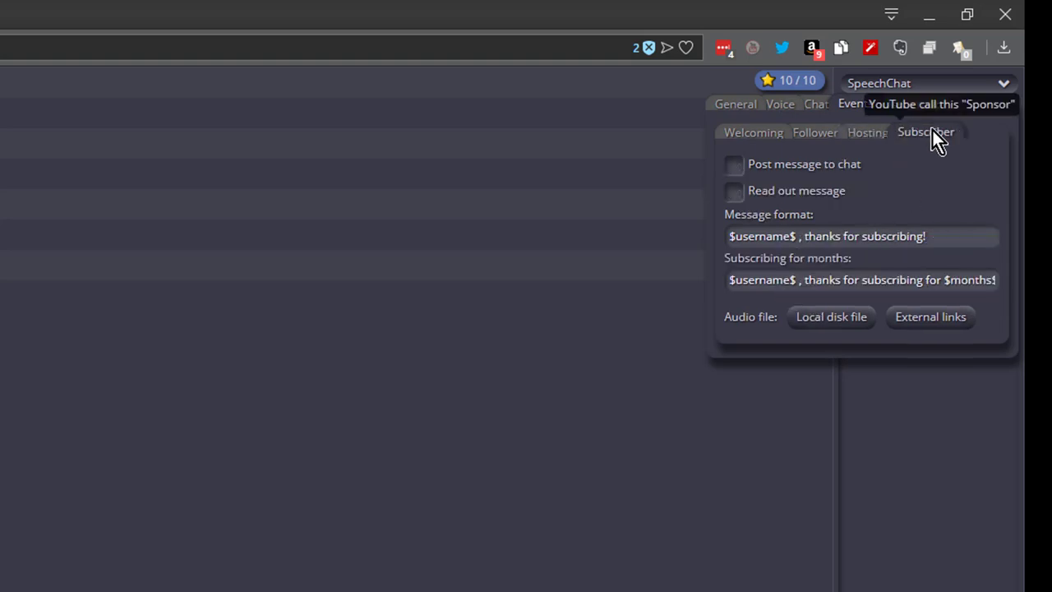
left_click(733, 167)
left_click(734, 193)
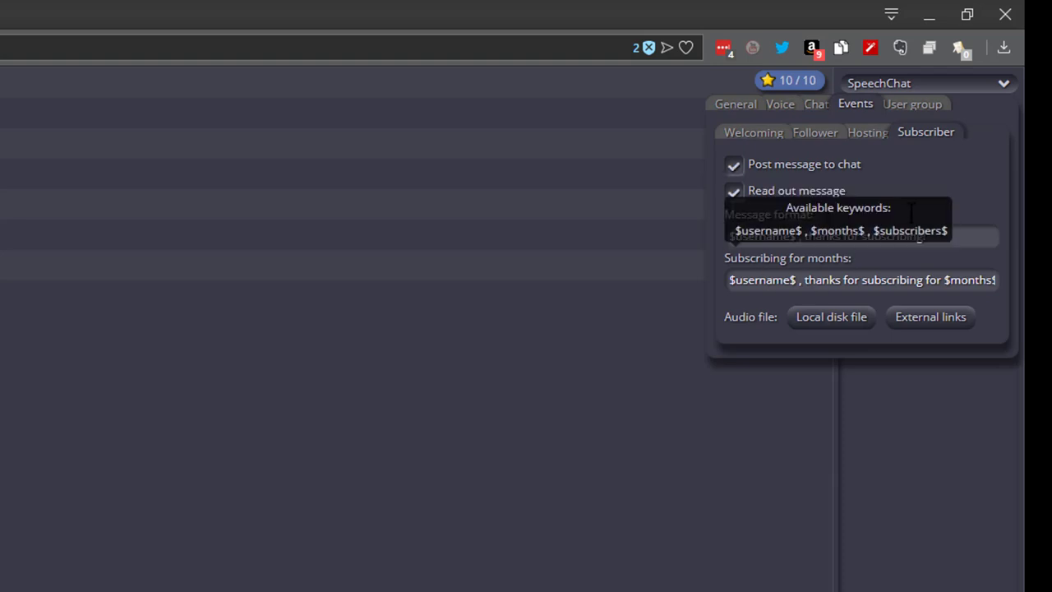
left_click(760, 134)
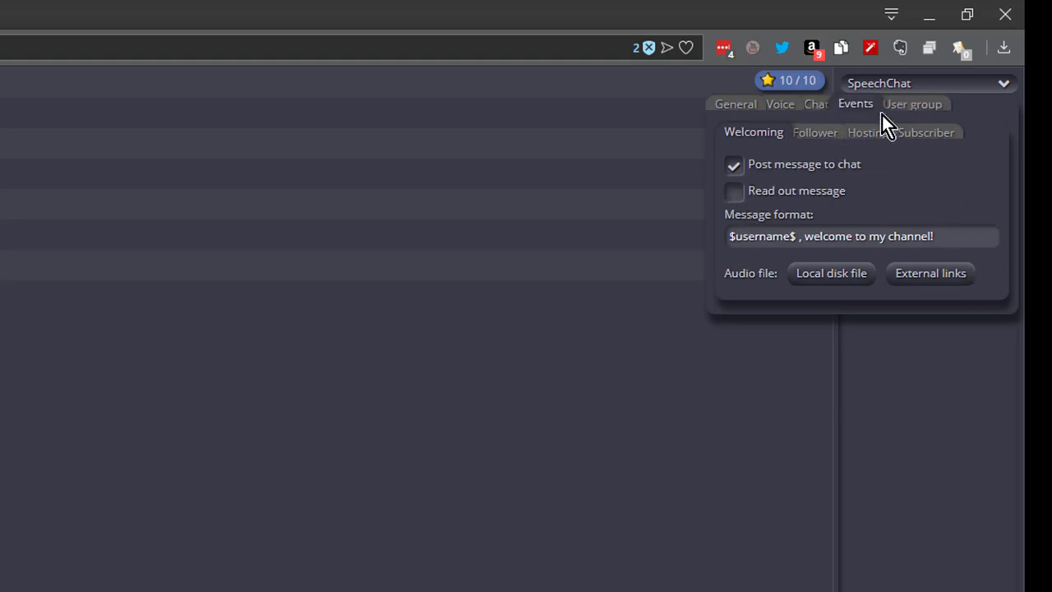
Review the Whitelist, Text only and Blacklist group permissions, ending on Whitelist
left_click(912, 105)
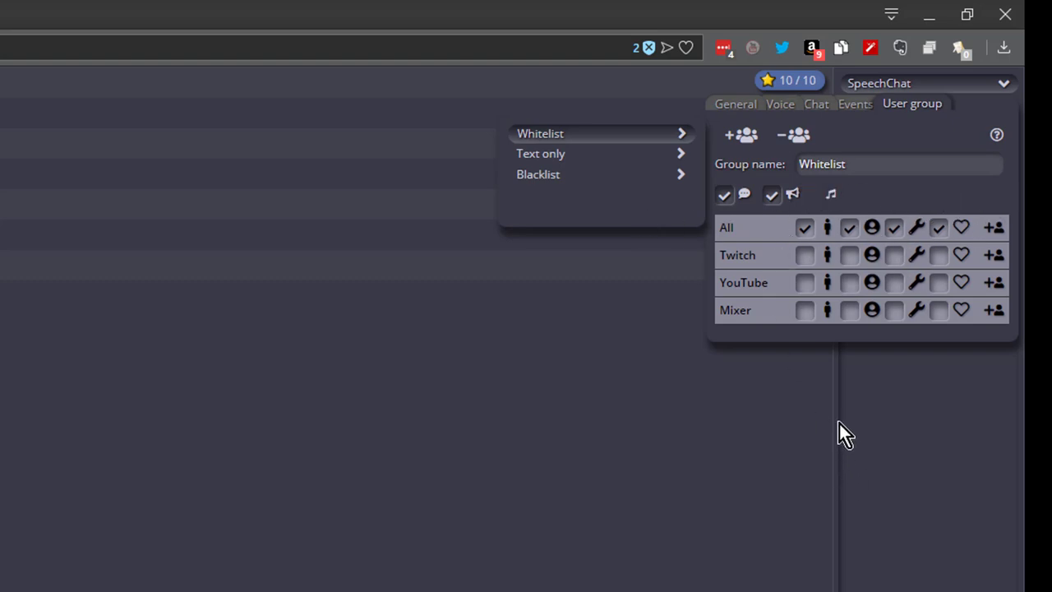
left_click(569, 161)
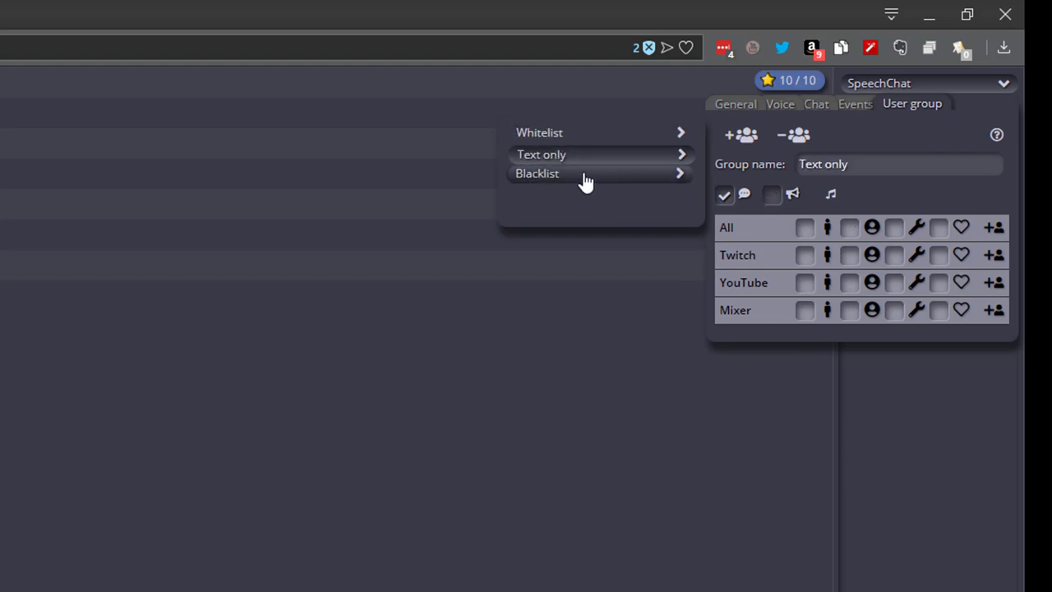
left_click(585, 181)
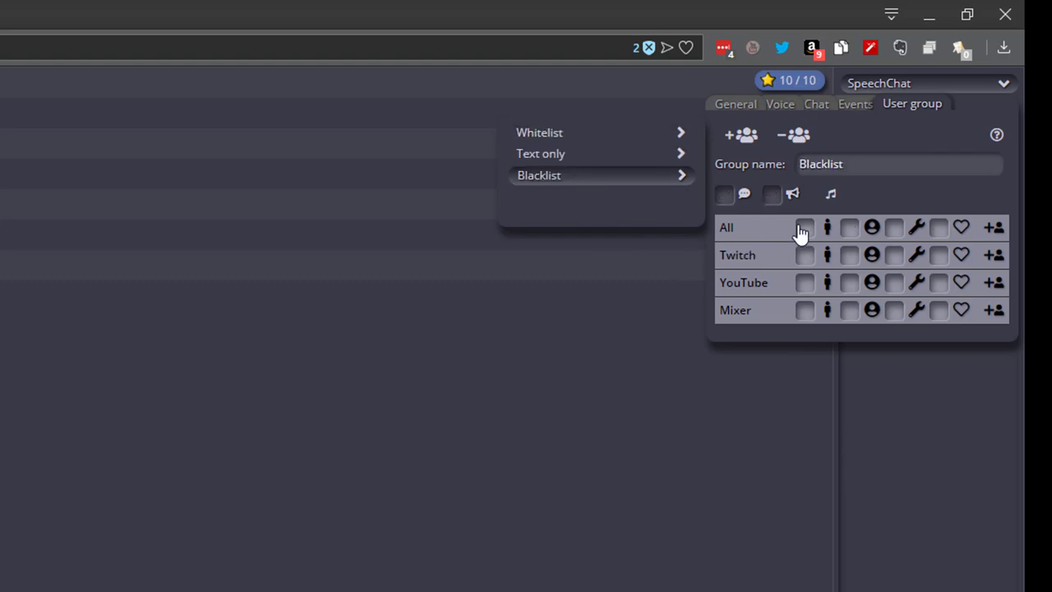
left_click(573, 138)
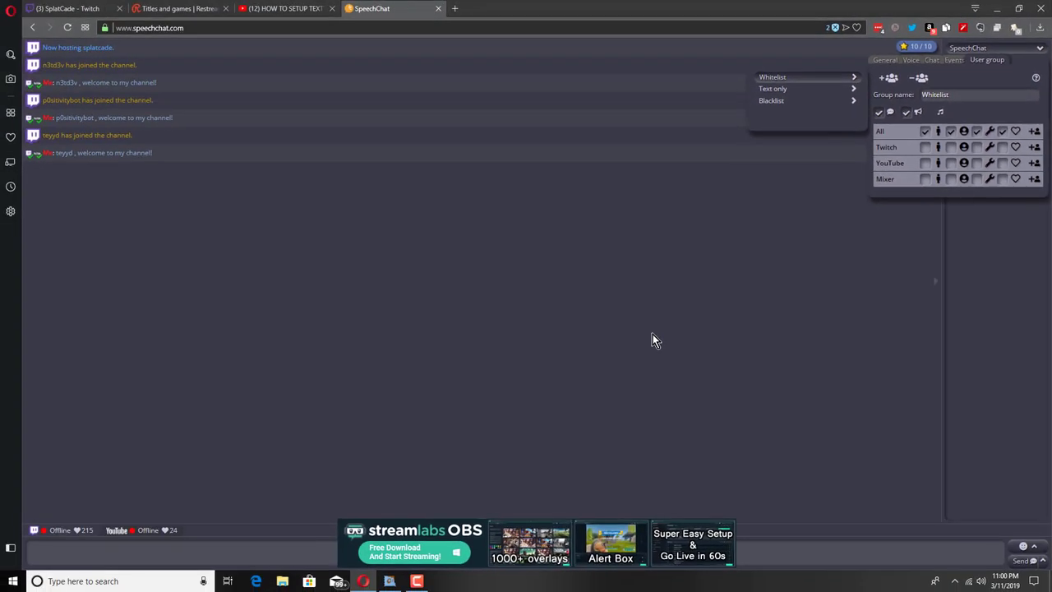
Close the control panel, send 'hello' in chat, and expand the YouTube chatters list
left_click(652, 340)
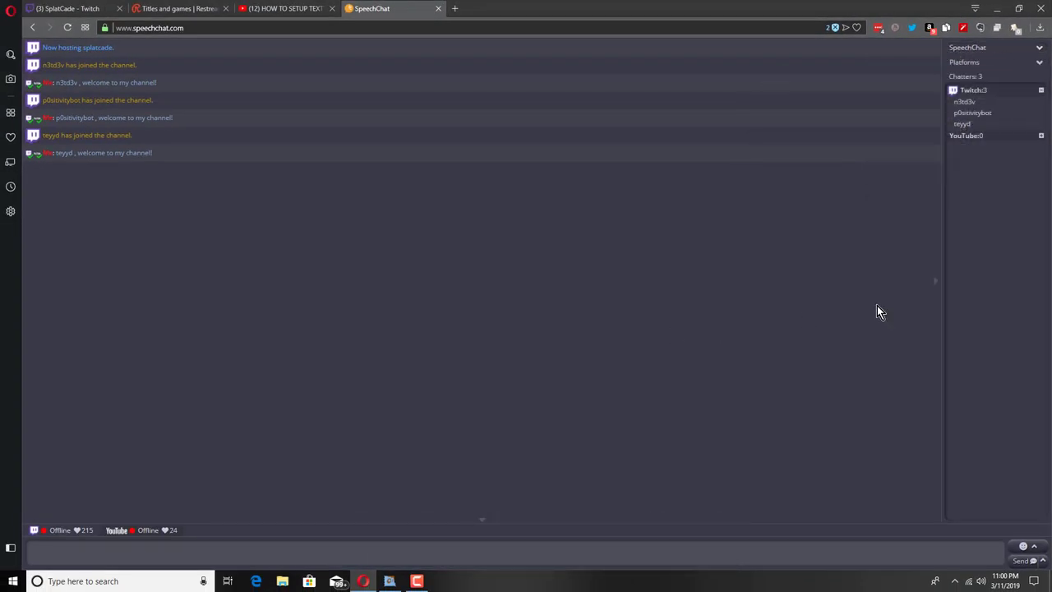
left_click(55, 529)
type("he")
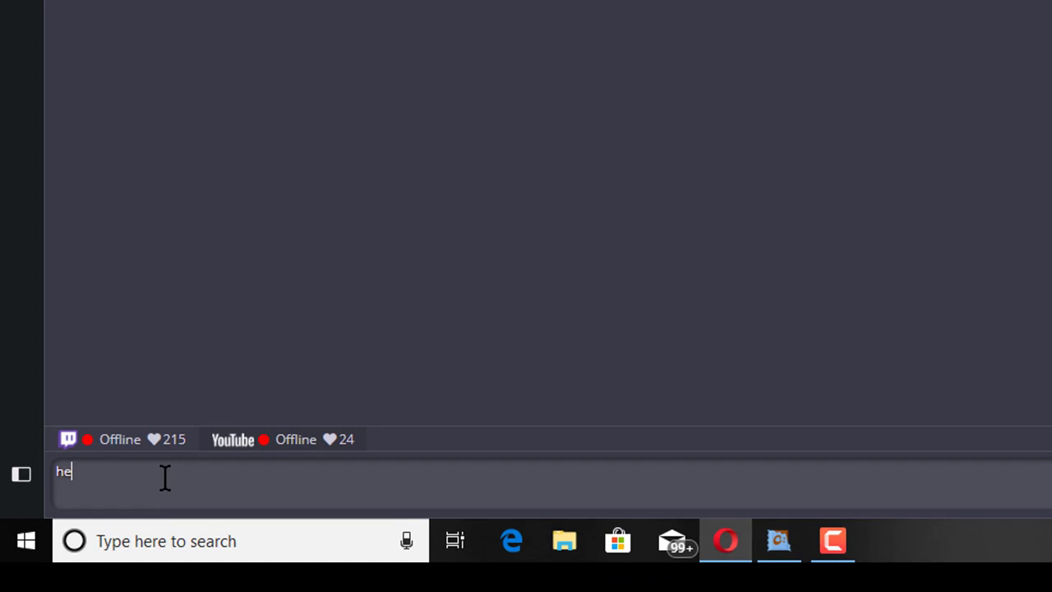
type("llo")
key("Return")
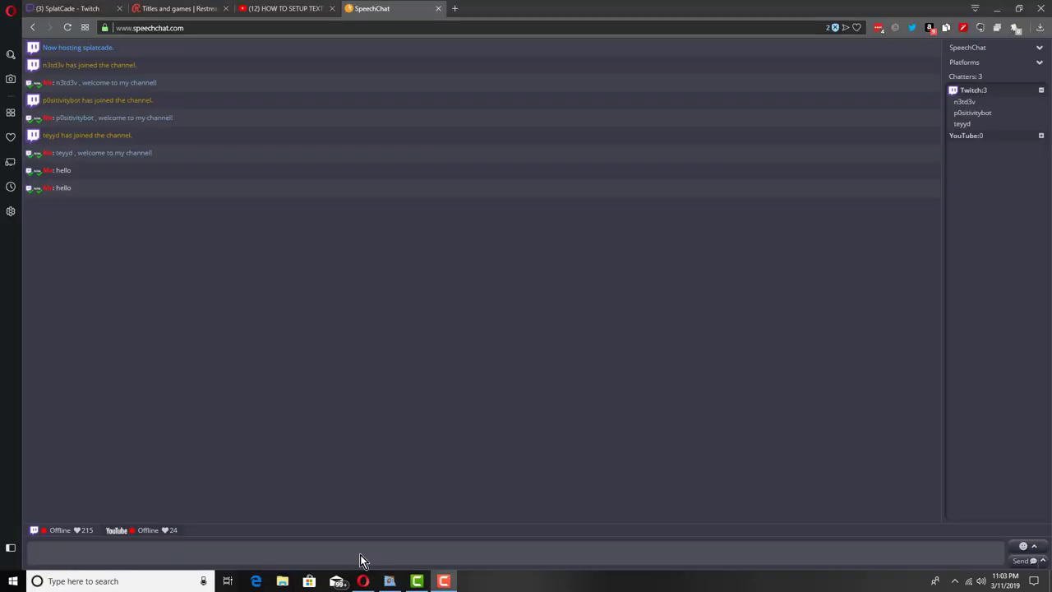
left_click(359, 554)
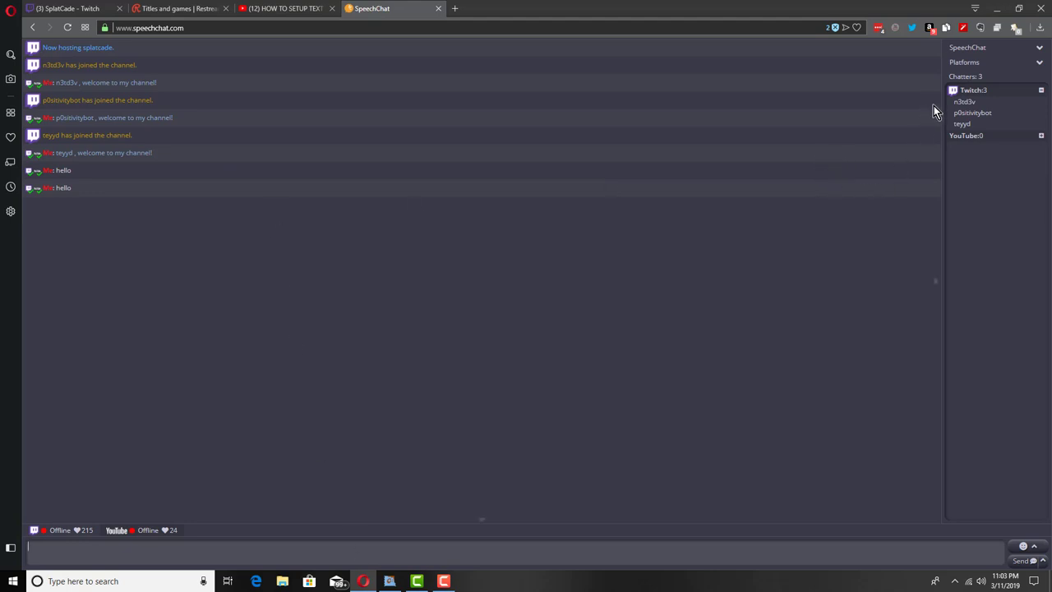
left_click(1040, 137)
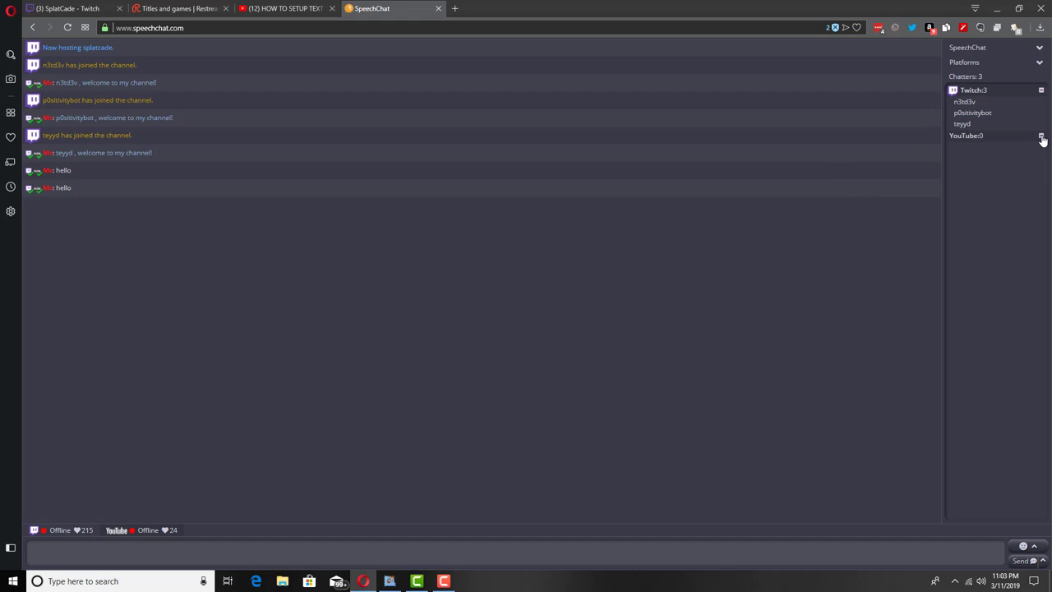
Choose Microsoft Zira Desktop - English (United States) as the preferred voice and close settings
left_click(973, 50)
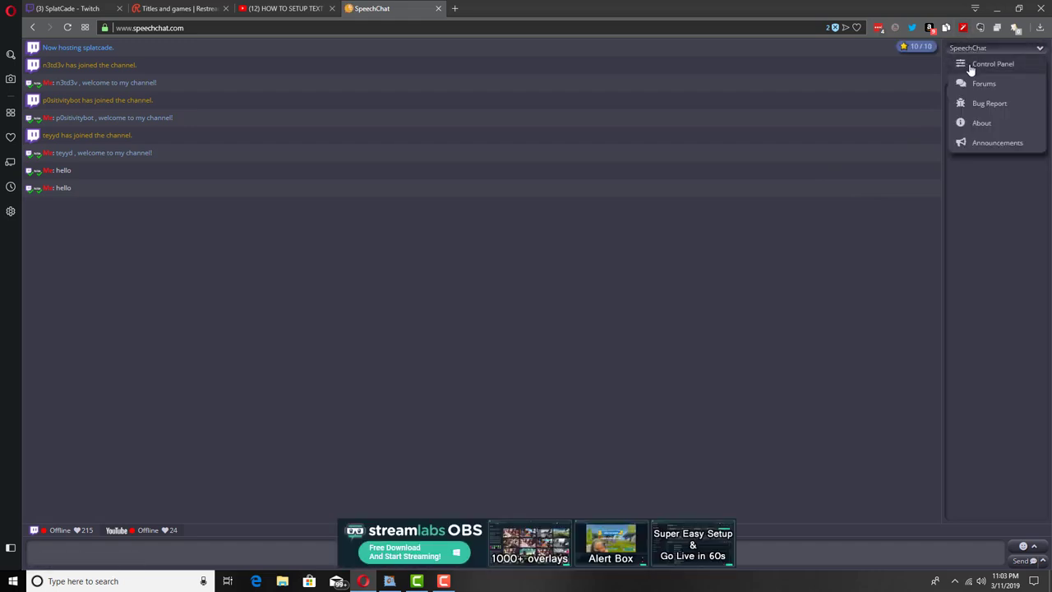
left_click(967, 63)
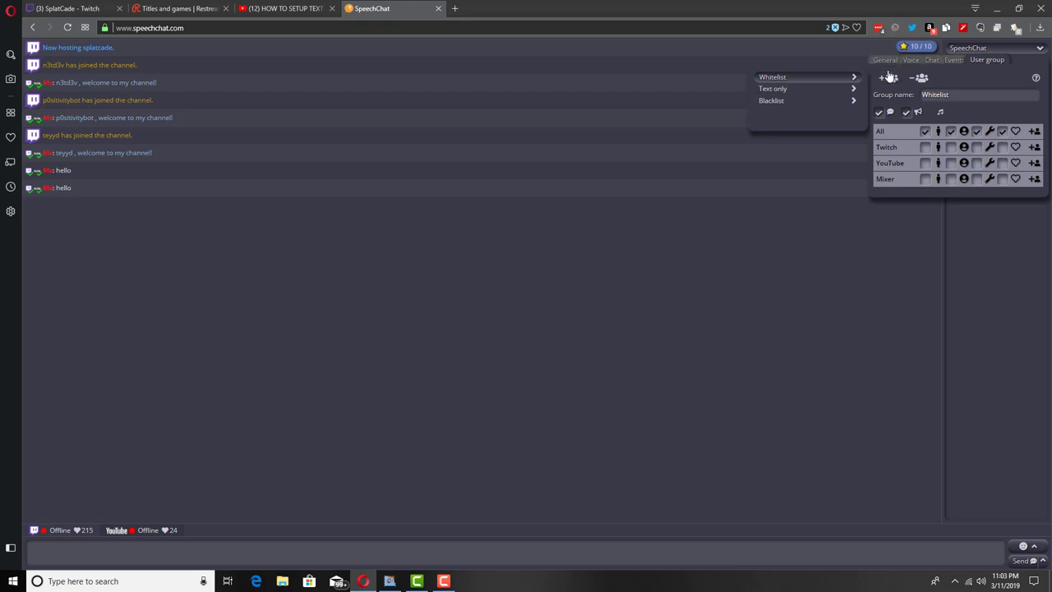
left_click(914, 63)
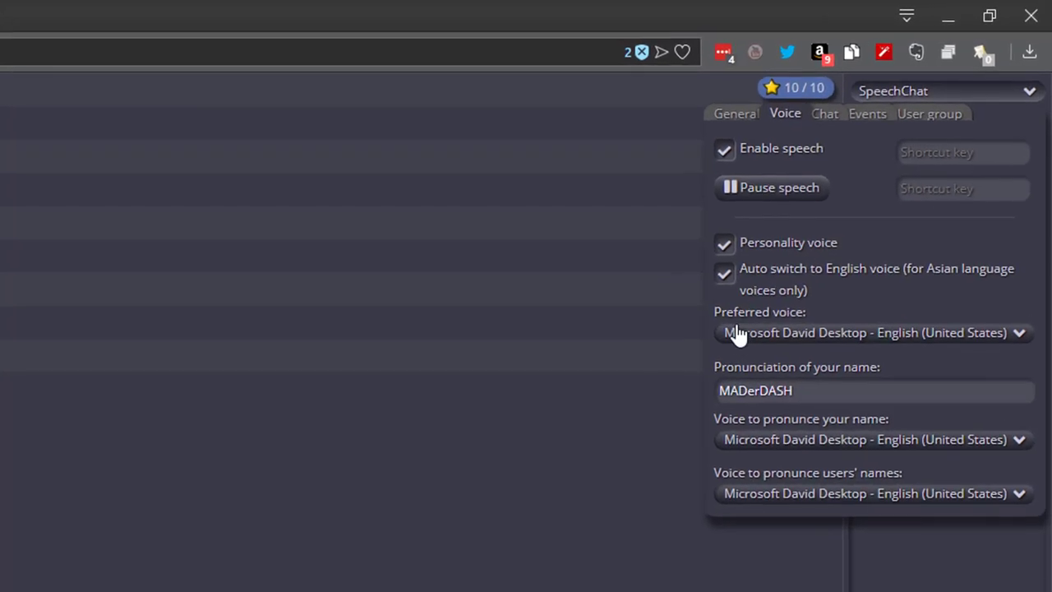
left_click(793, 271)
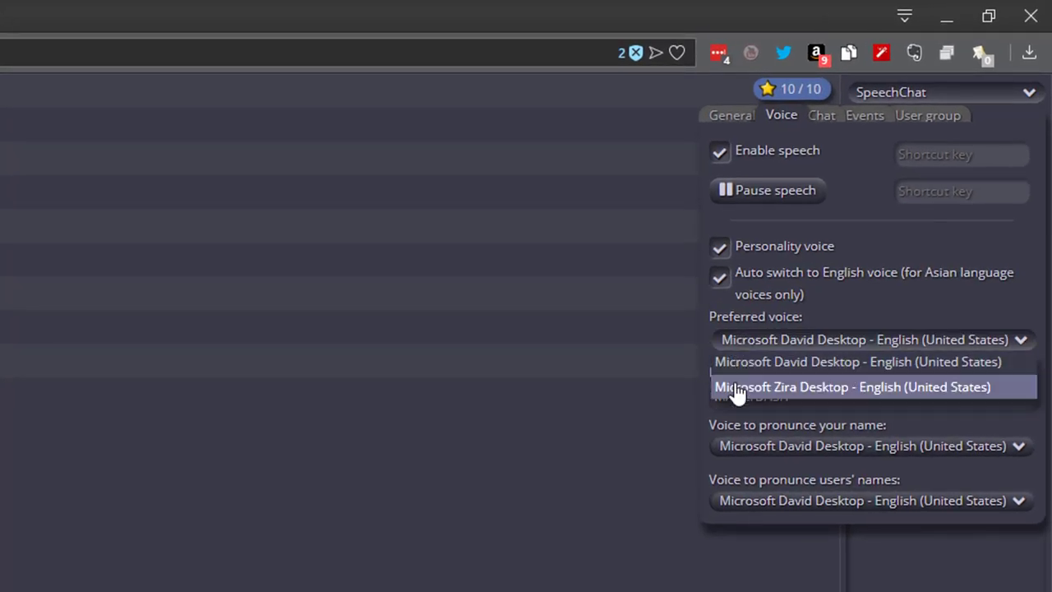
left_click(737, 387)
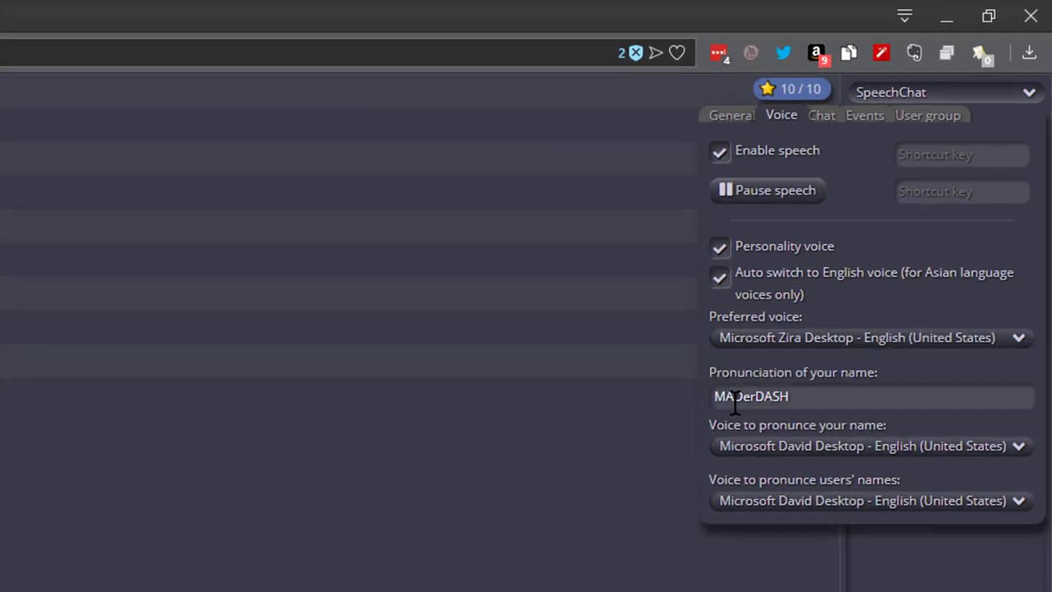
left_click(343, 501)
type("hello")
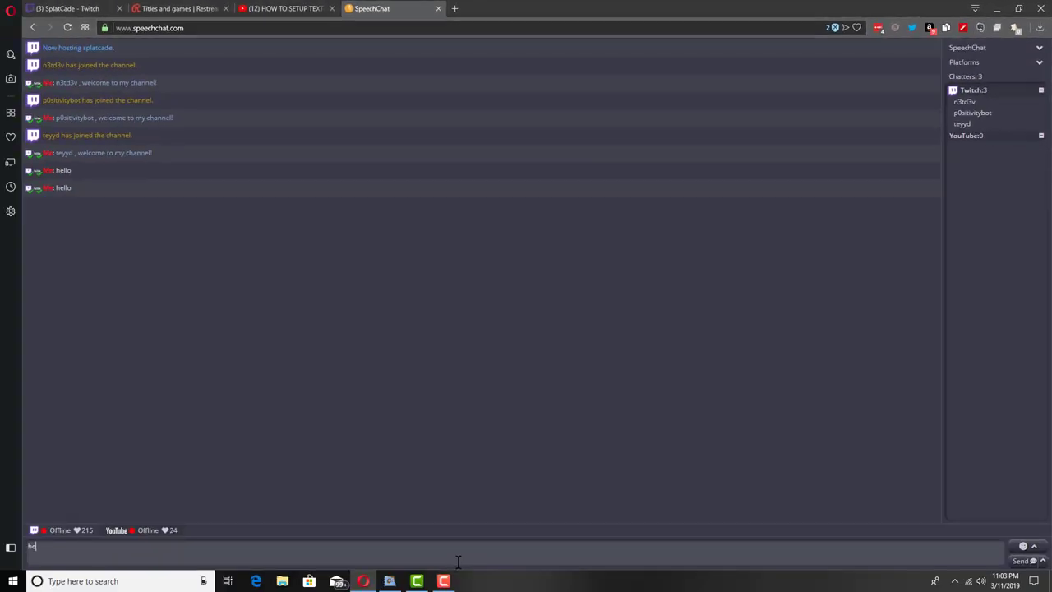
Send another 'hello' to test the Zira voice, then open the SpeechChat menu
key("Return")
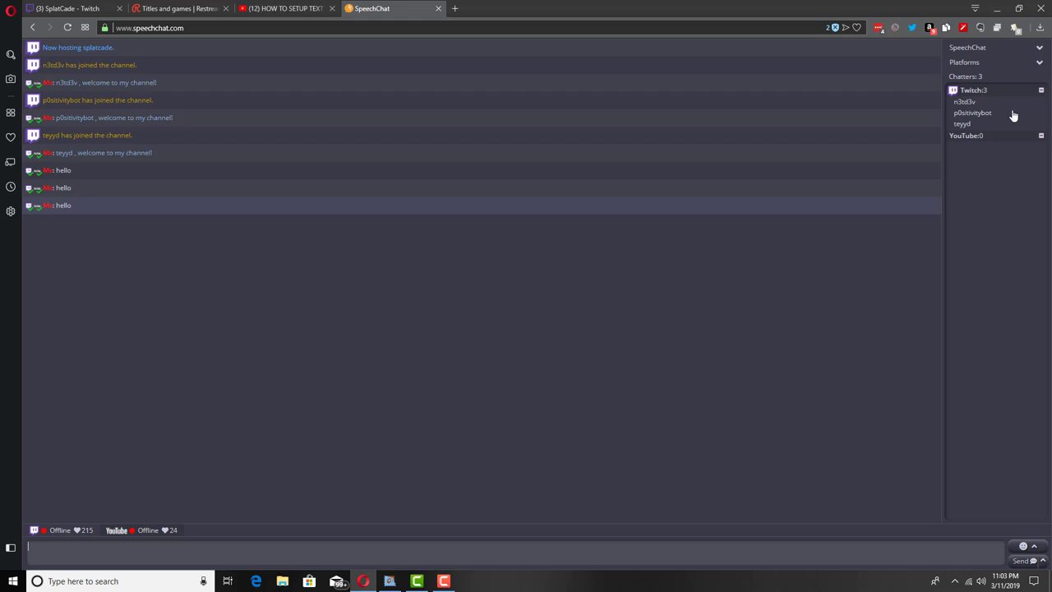
left_click(962, 50)
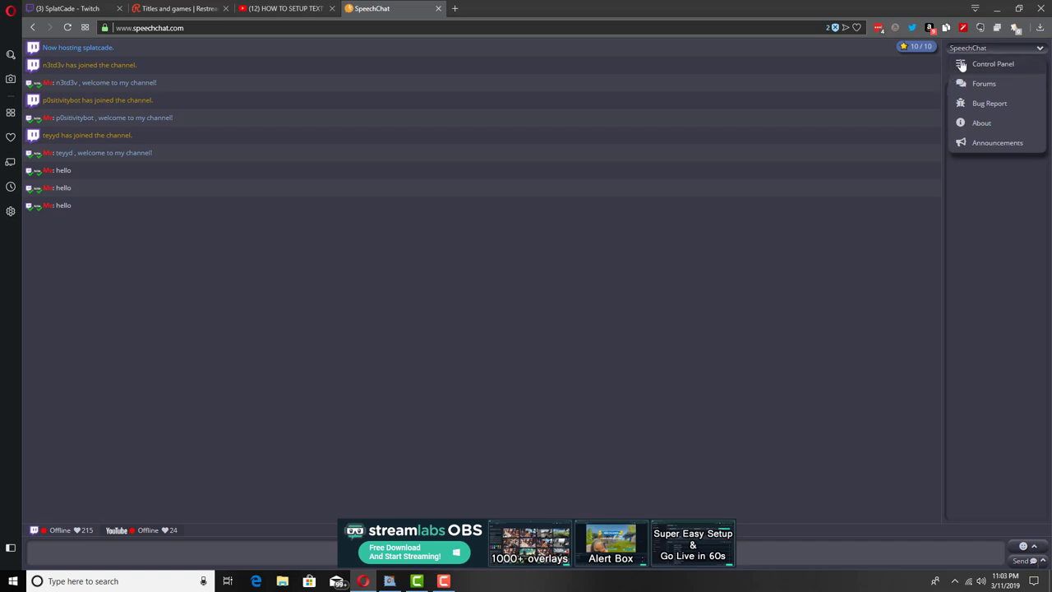
Switch the preferred voice back to Microsoft David Desktop and close the settings
left_click(958, 66)
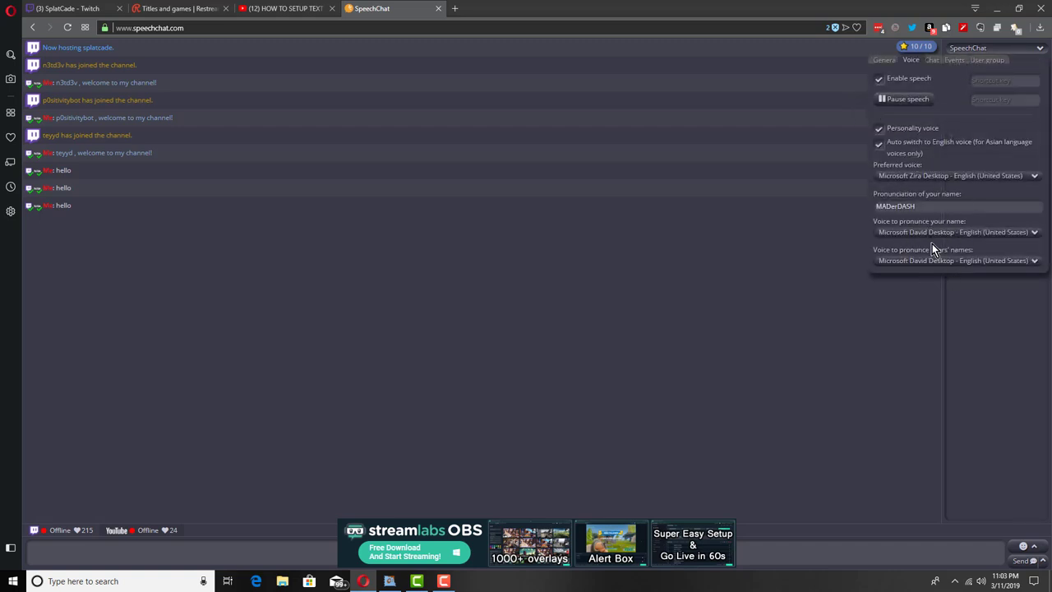
left_click(937, 179)
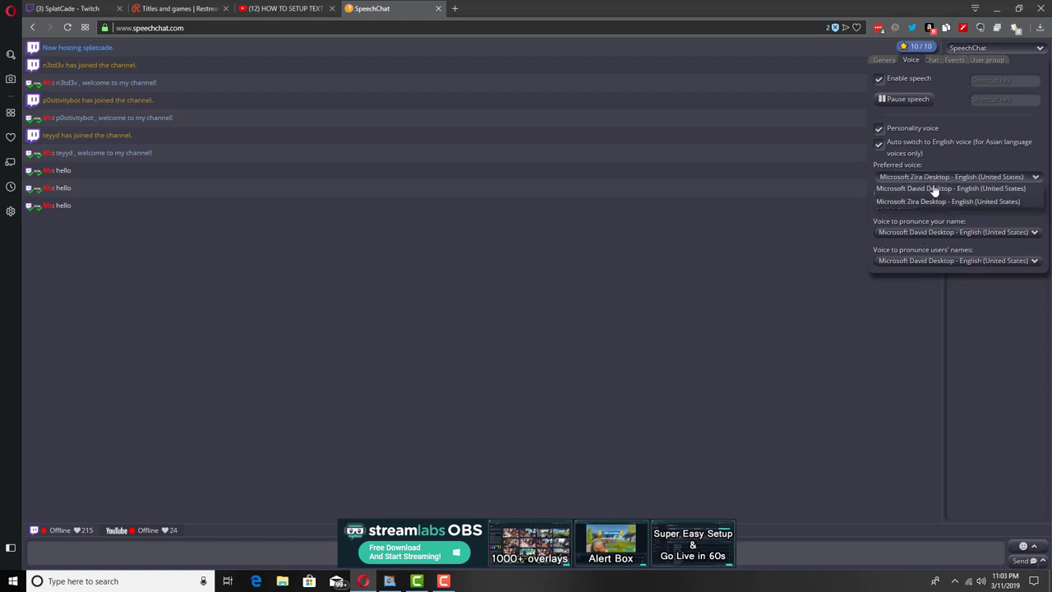
left_click(820, 221)
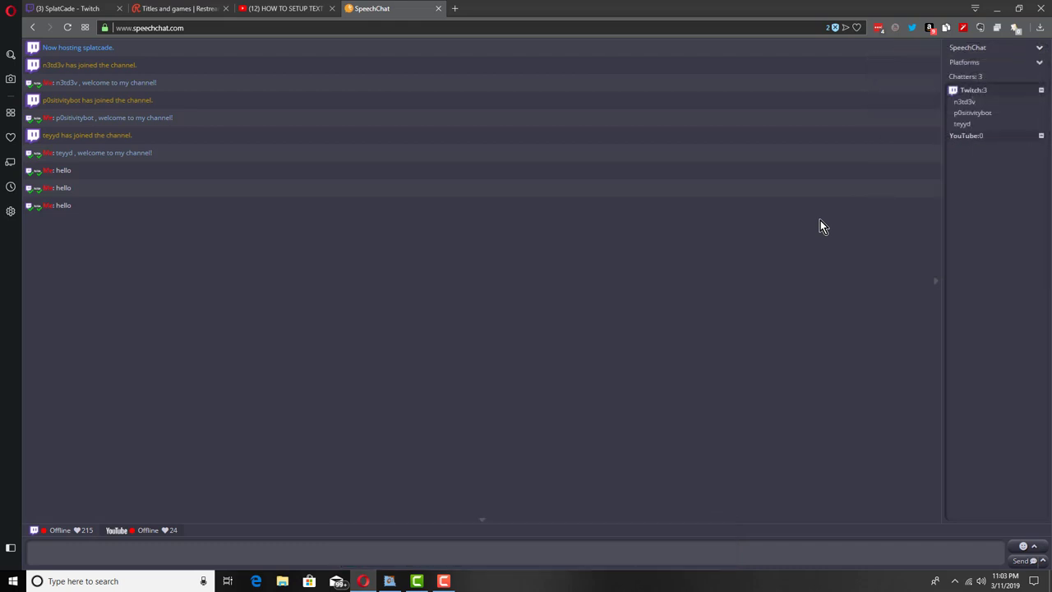